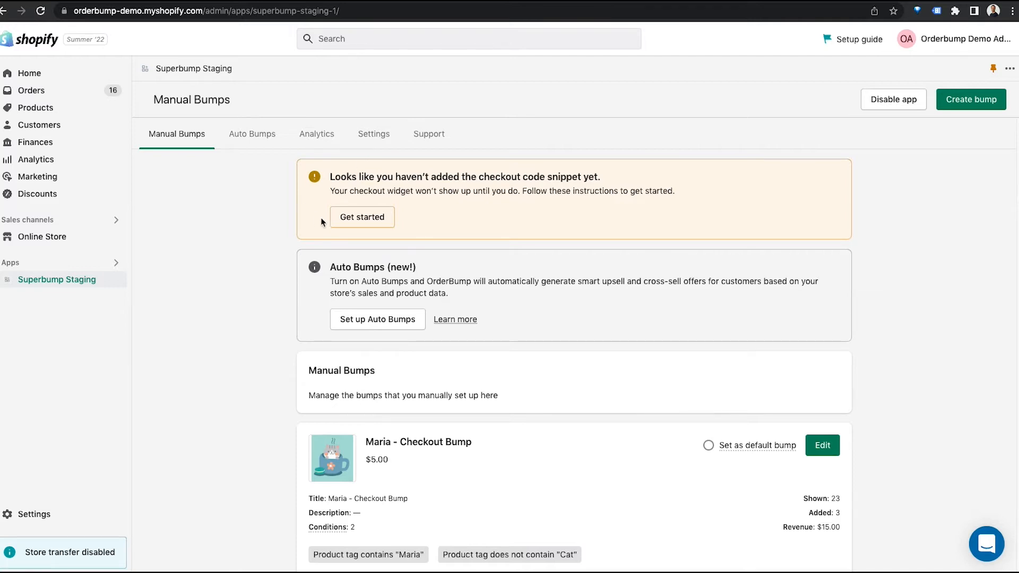
Step: Open the checkout widget installation instructions from the app's support information and review the checkout.liquid setup guidance
{"action": "left_click", "coordinate": [370, 220]}
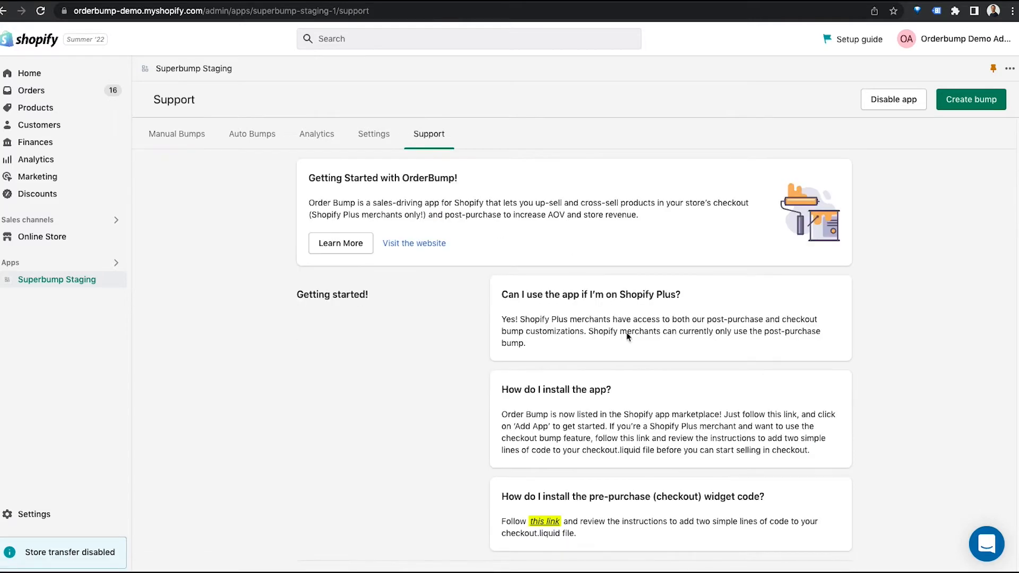
{"action": "scroll", "coordinate": [576, 406], "scroll_direction": "down", "scroll_amount": 1}
{"action": "left_click", "coordinate": [549, 464]}
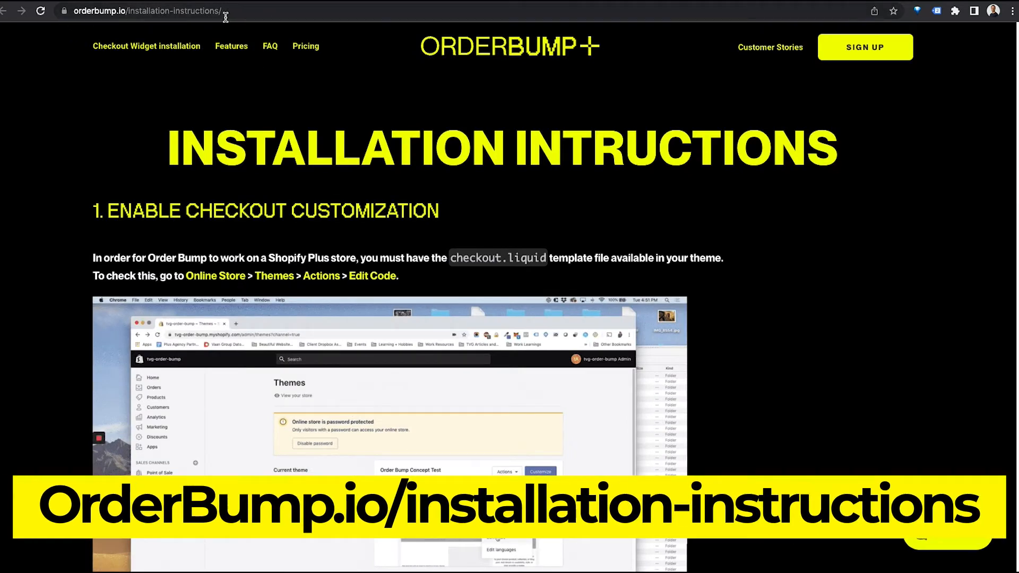
{"action": "scroll", "coordinate": [493, 253], "scroll_direction": "down", "scroll_amount": 10}
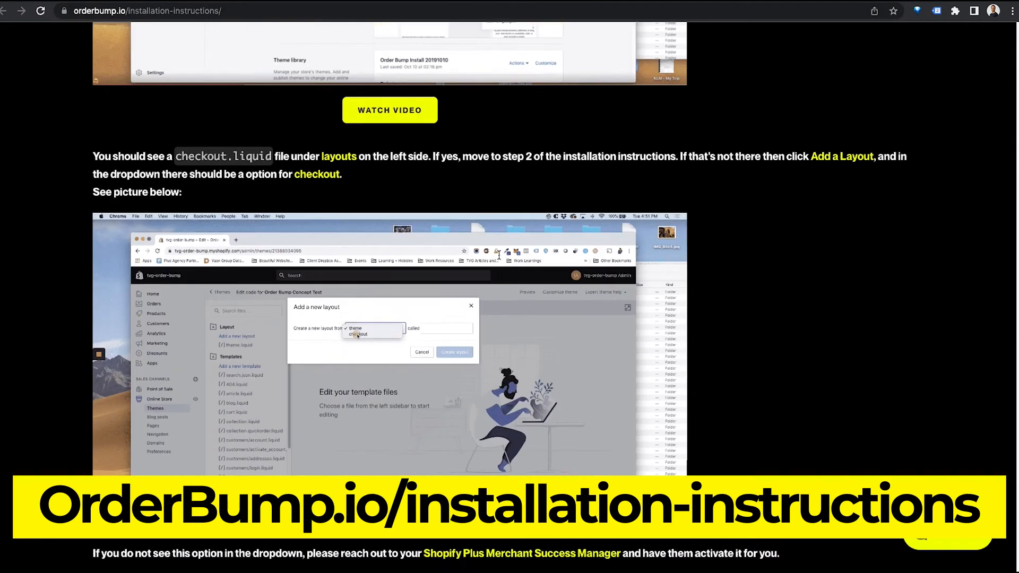
{"action": "scroll", "coordinate": [398, 229], "scroll_direction": "up", "scroll_amount": 1}
{"action": "scroll", "coordinate": [548, 334], "scroll_direction": "down", "scroll_amount": 7}
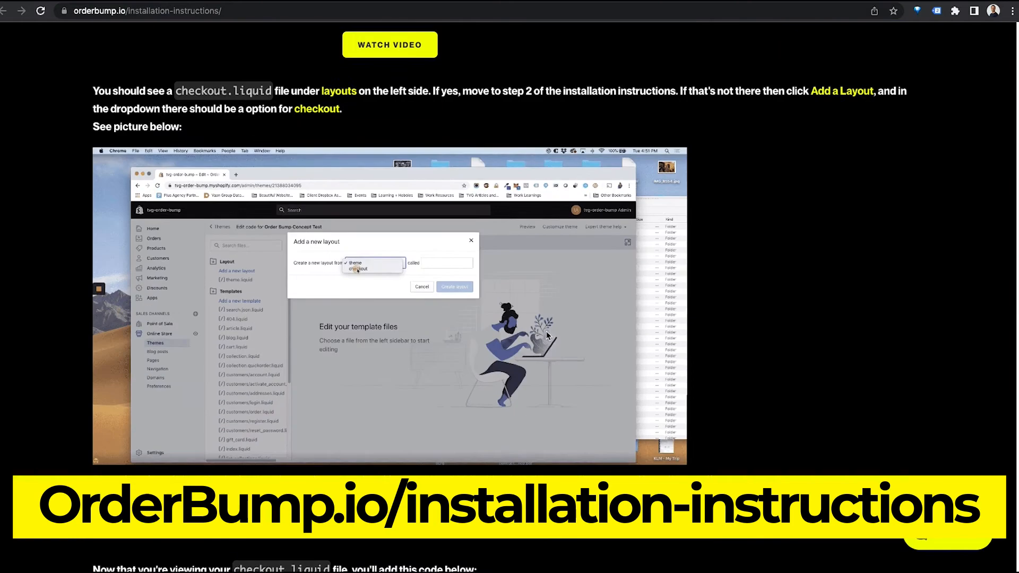
{"action": "scroll", "coordinate": [548, 336], "scroll_direction": "down", "scroll_amount": 5}
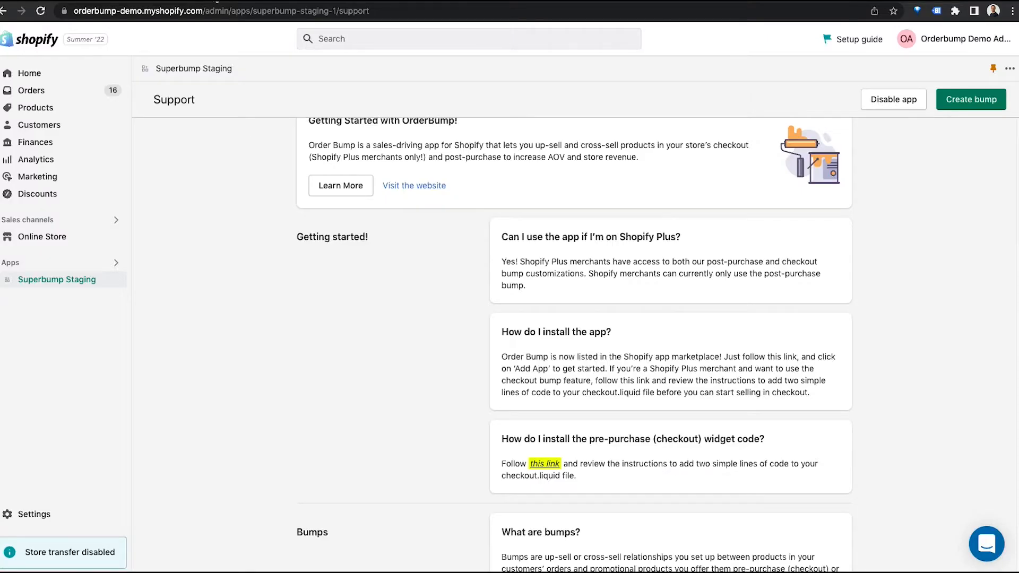
{"action": "scroll", "coordinate": [259, 169], "scroll_direction": "up", "scroll_amount": 1}
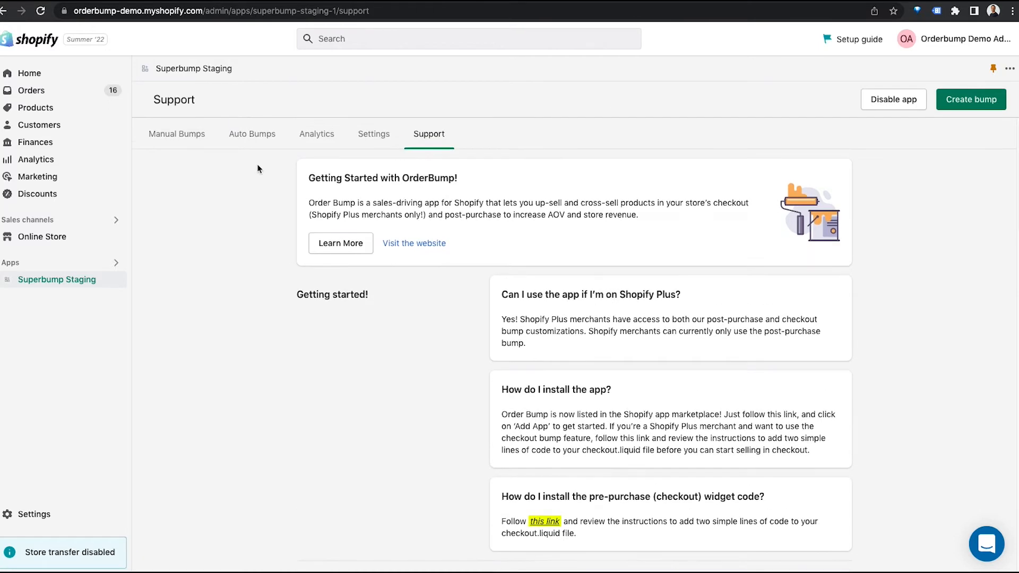
Step: Review the Auto Bumps settings, including the offer percentage, backup offers, placement and discount options
{"action": "left_click", "coordinate": [188, 137]}
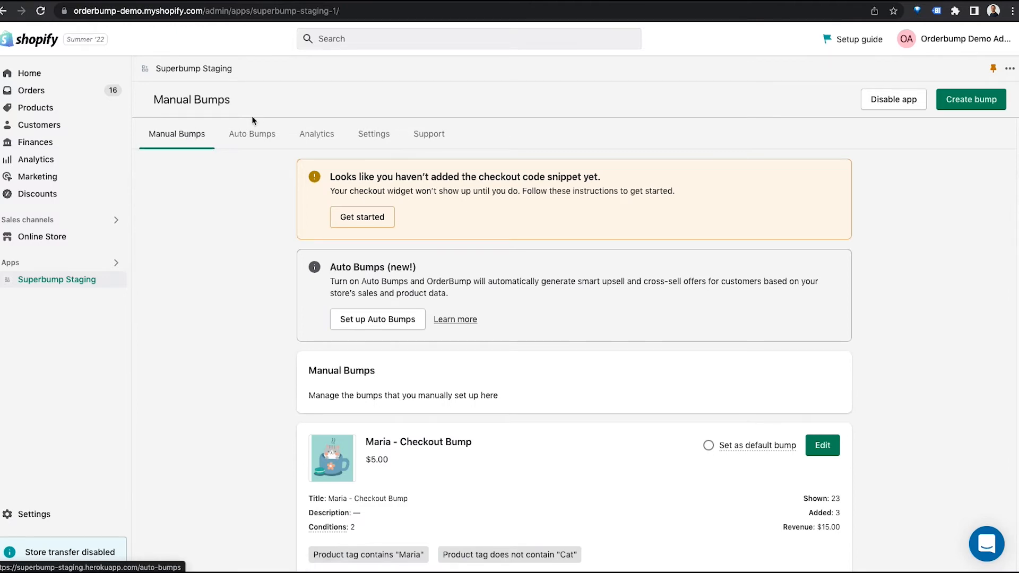
{"action": "left_click", "coordinate": [257, 138]}
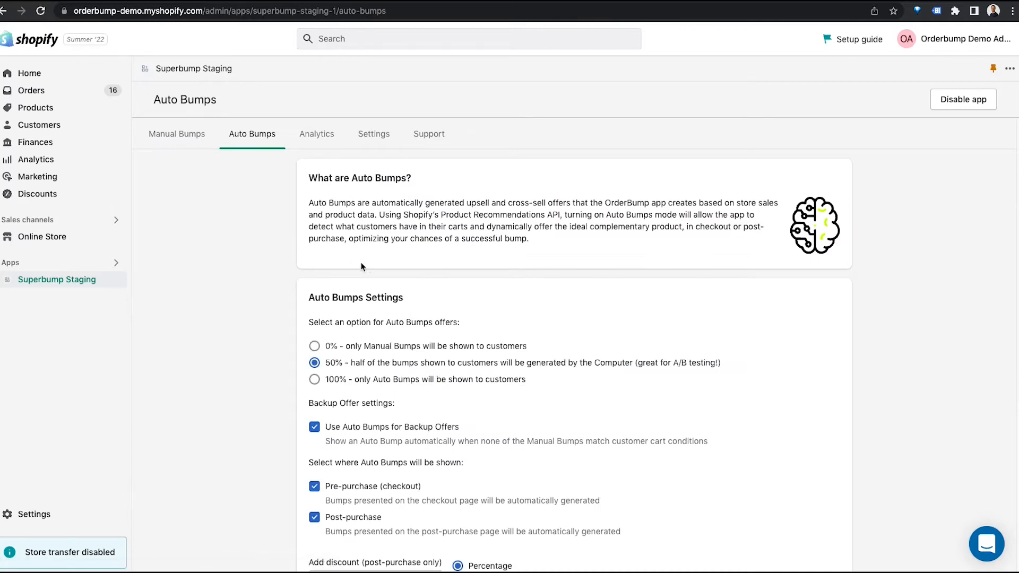
{"action": "scroll", "coordinate": [361, 260], "scroll_direction": "down", "scroll_amount": 1}
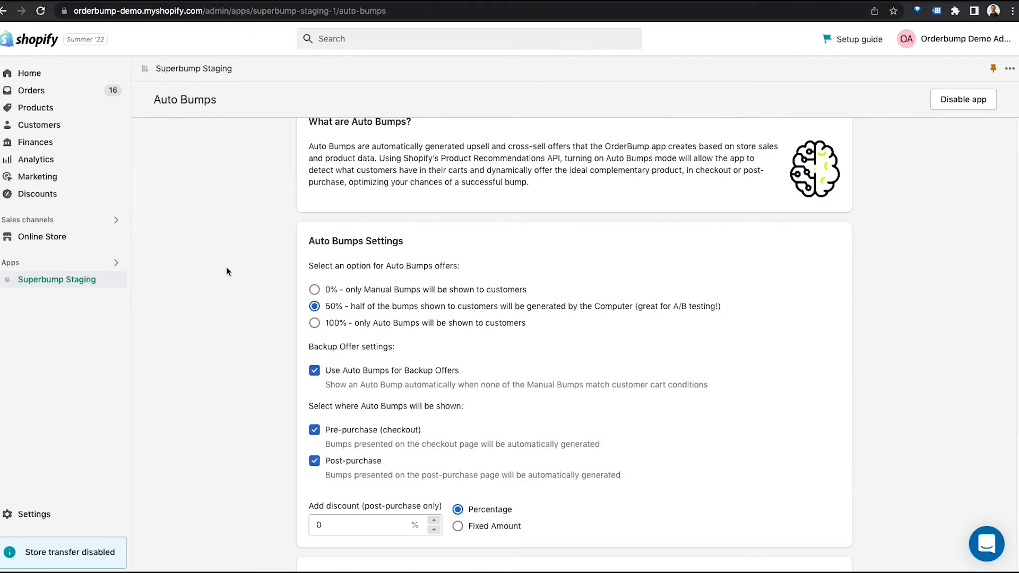
{"action": "scroll", "coordinate": [223, 262], "scroll_direction": "up", "scroll_amount": 1}
Step: Create a new manual bump and set it to appear as a Pre-purchase (checkout) offer
{"action": "left_click", "coordinate": [177, 136]}
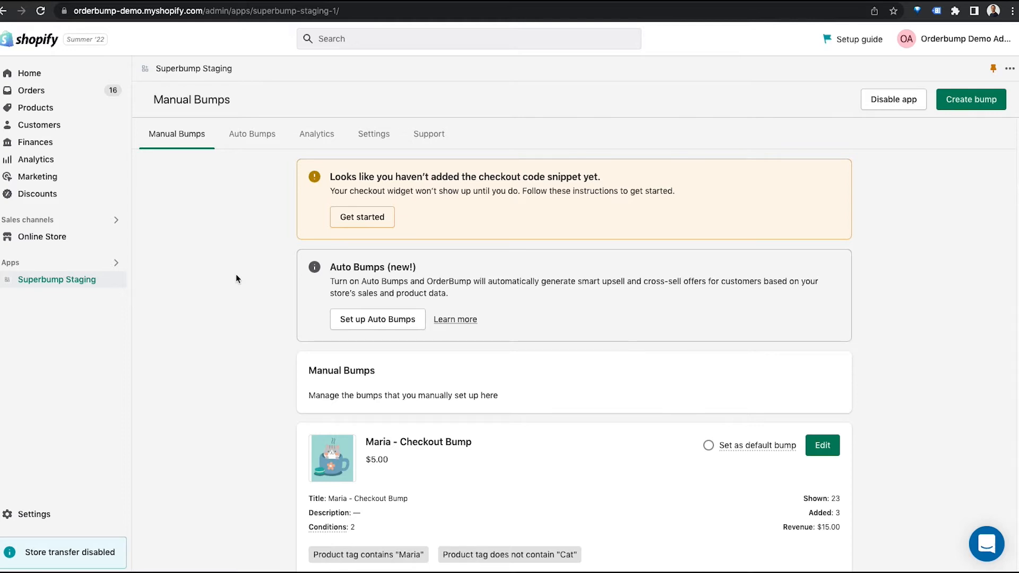
{"action": "left_click", "coordinate": [971, 101]}
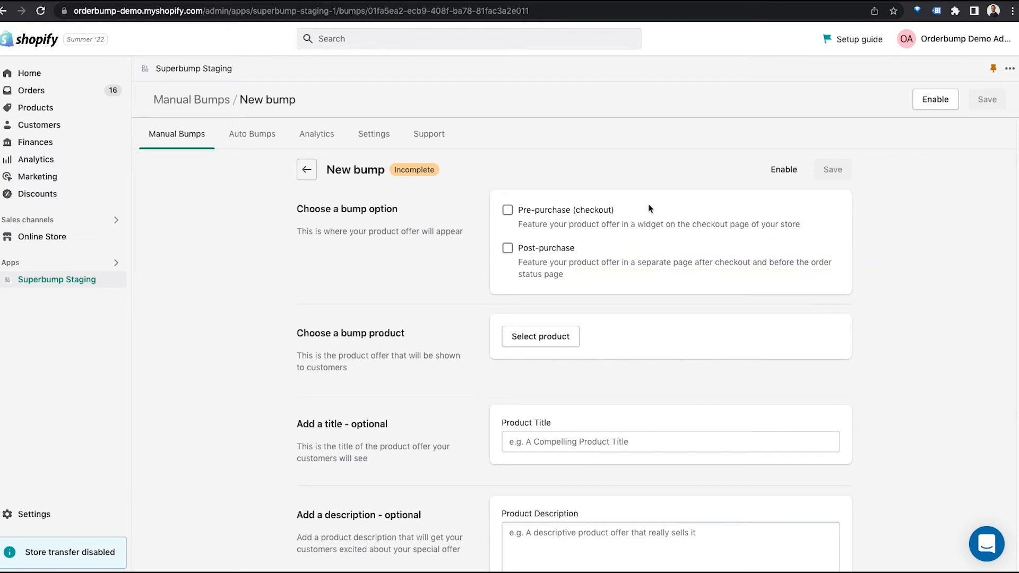
{"action": "left_click", "coordinate": [507, 211]}
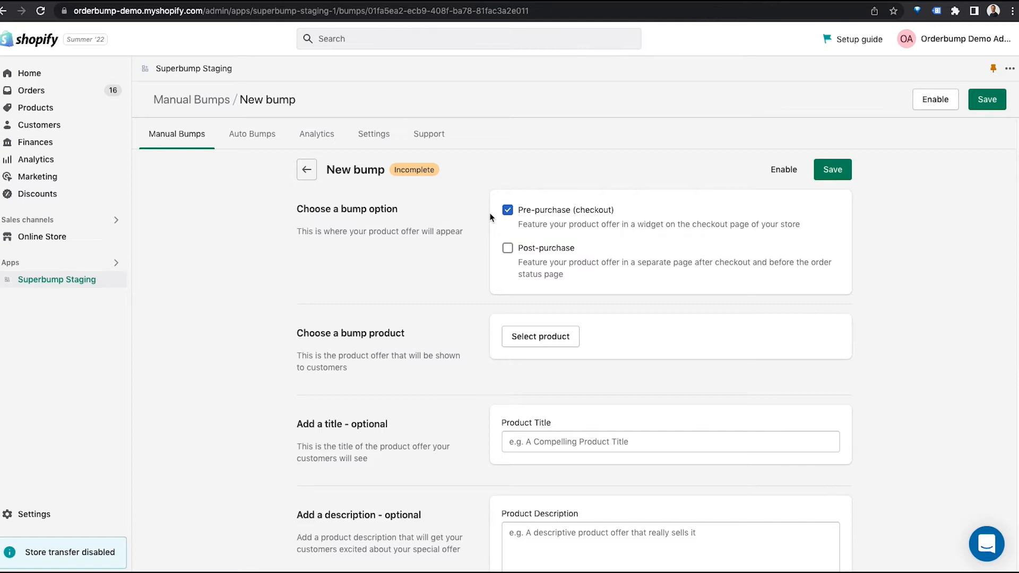
Step: Choose Black-White-Grey Nike Crew Socks as the product offered by the new bump
{"action": "scroll", "coordinate": [469, 289], "scroll_direction": "down", "scroll_amount": 2}
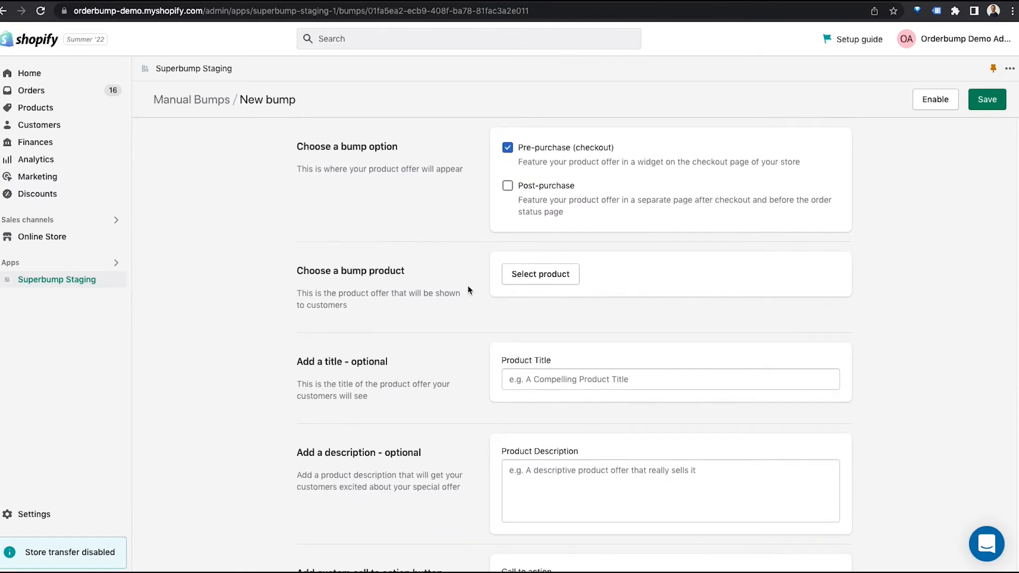
{"action": "left_click", "coordinate": [545, 279]}
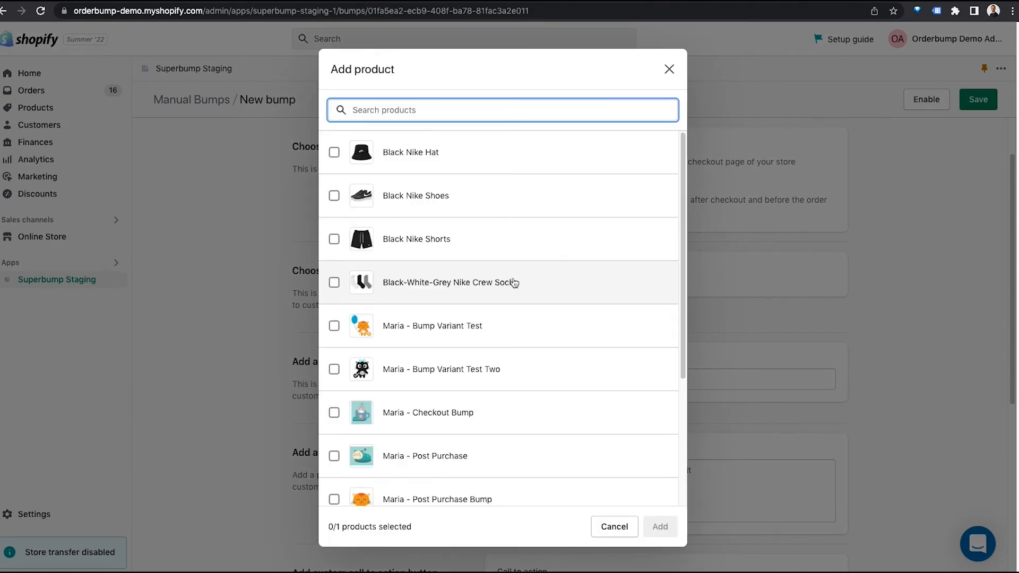
{"action": "left_click", "coordinate": [513, 282]}
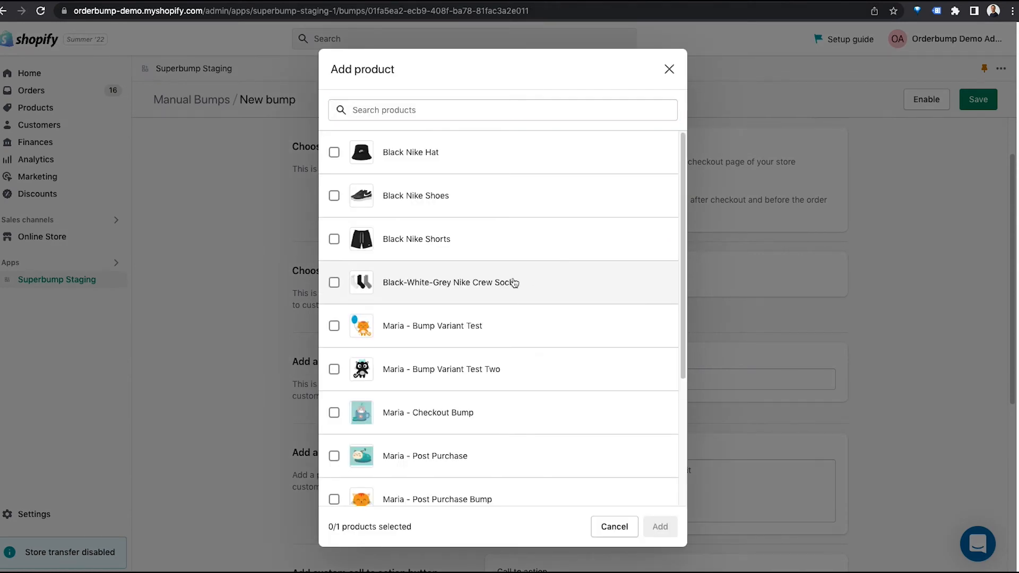
{"action": "left_click", "coordinate": [669, 528]}
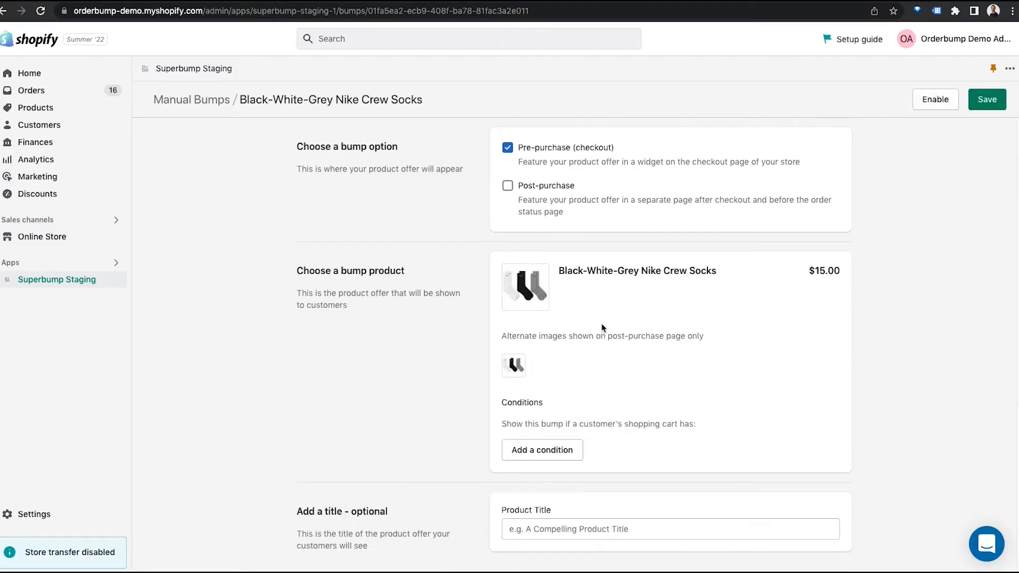
Step: Add a condition that shows the bump when the cart's product tag contains "shoes"
{"action": "left_click", "coordinate": [571, 452]}
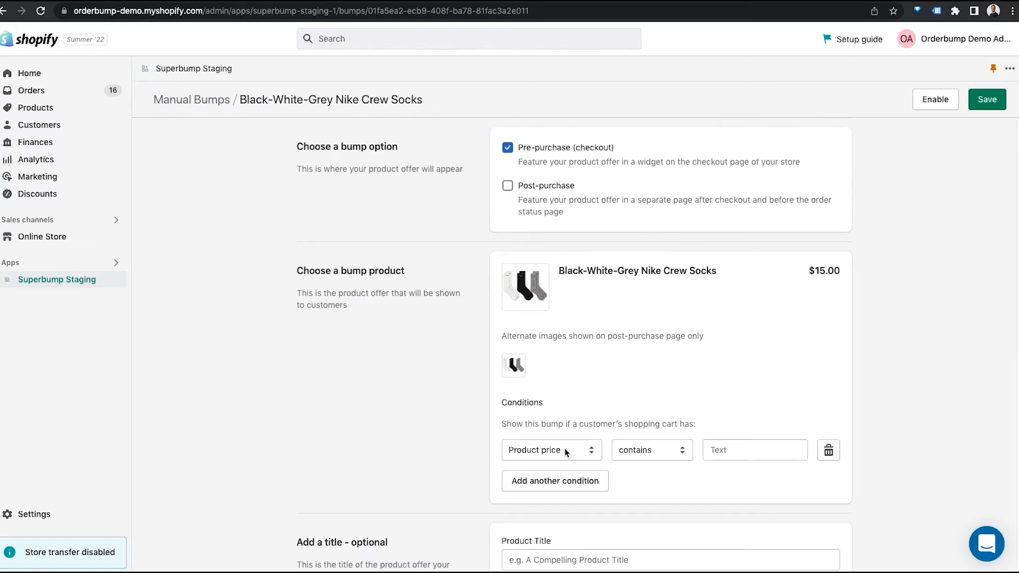
{"action": "left_click", "coordinate": [566, 453]}
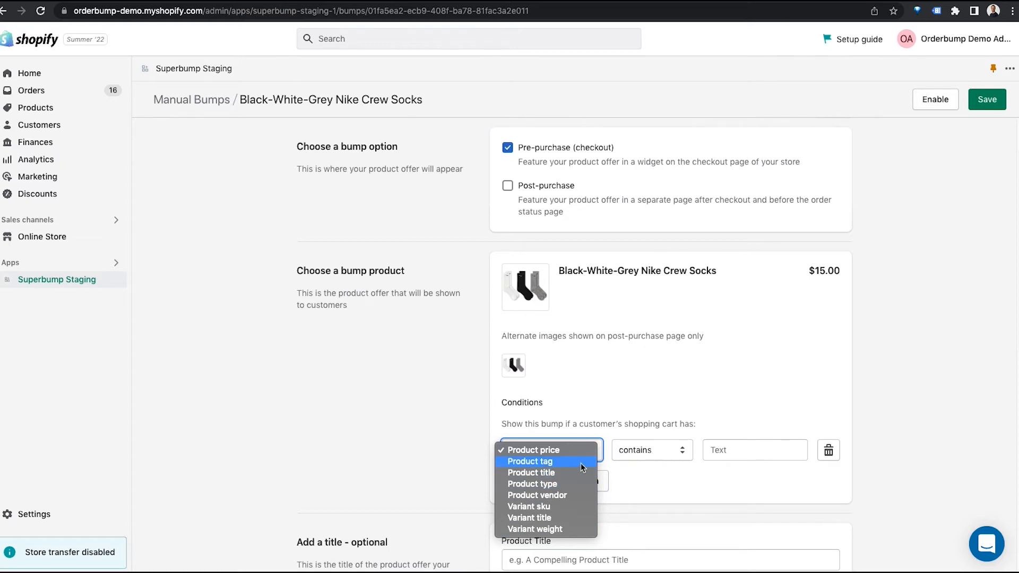
{"action": "left_click", "coordinate": [583, 466]}
{"action": "left_click", "coordinate": [708, 451]}
{"action": "type", "text": "sh"}
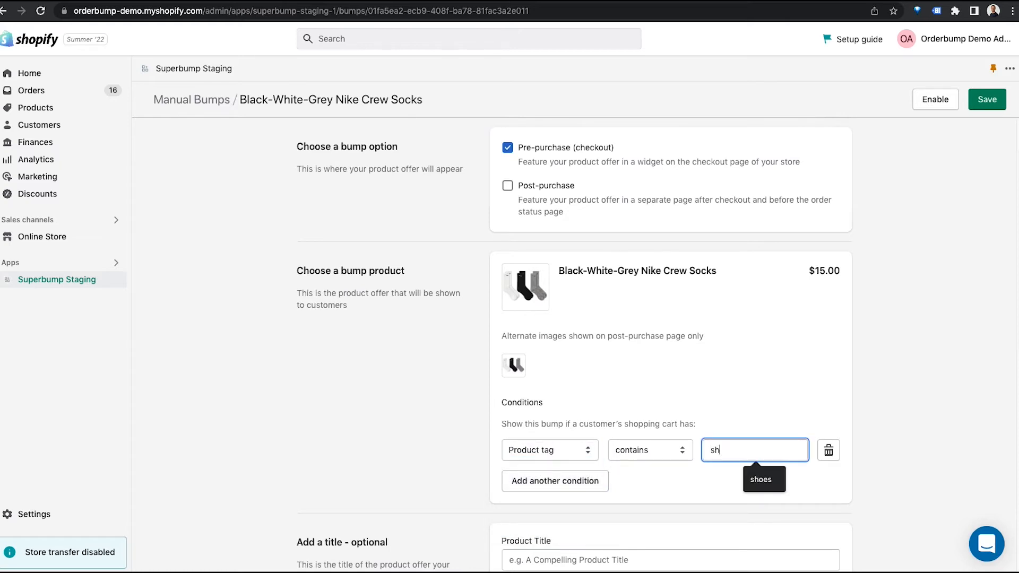
{"action": "type", "text": "oes"}
Step: Add a second display condition requiring that the product title contains "shoes"
{"action": "left_click", "coordinate": [533, 483]}
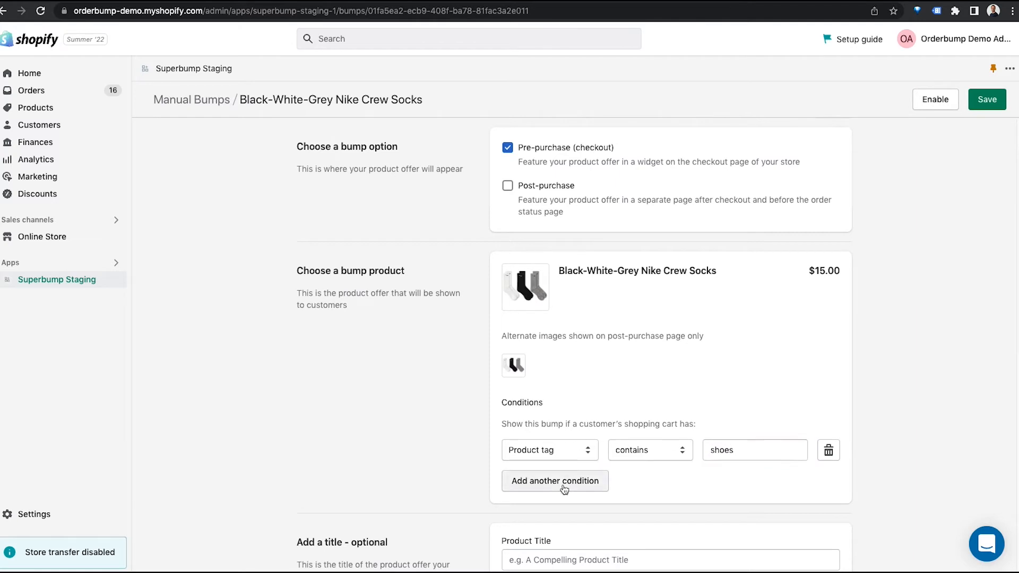
{"action": "left_click", "coordinate": [532, 482]}
{"action": "left_click", "coordinate": [561, 503]}
{"action": "left_click", "coordinate": [748, 480]}
{"action": "type", "text": "shoes"}
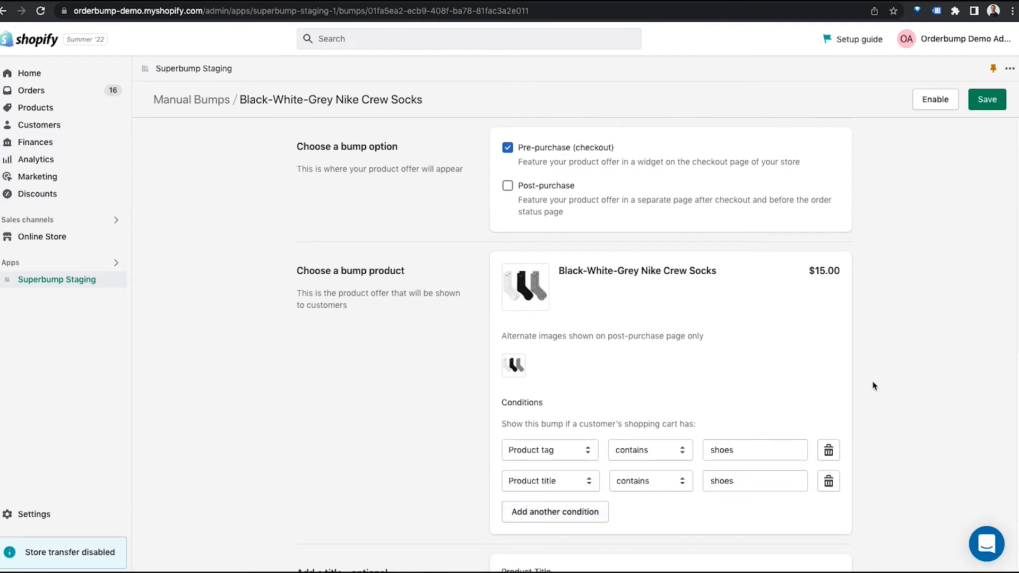
Step: Set the bump's product title to the suggested "Nike Crew Socks (3-Pack)"
{"action": "scroll", "coordinate": [870, 374], "scroll_direction": "down", "scroll_amount": 5}
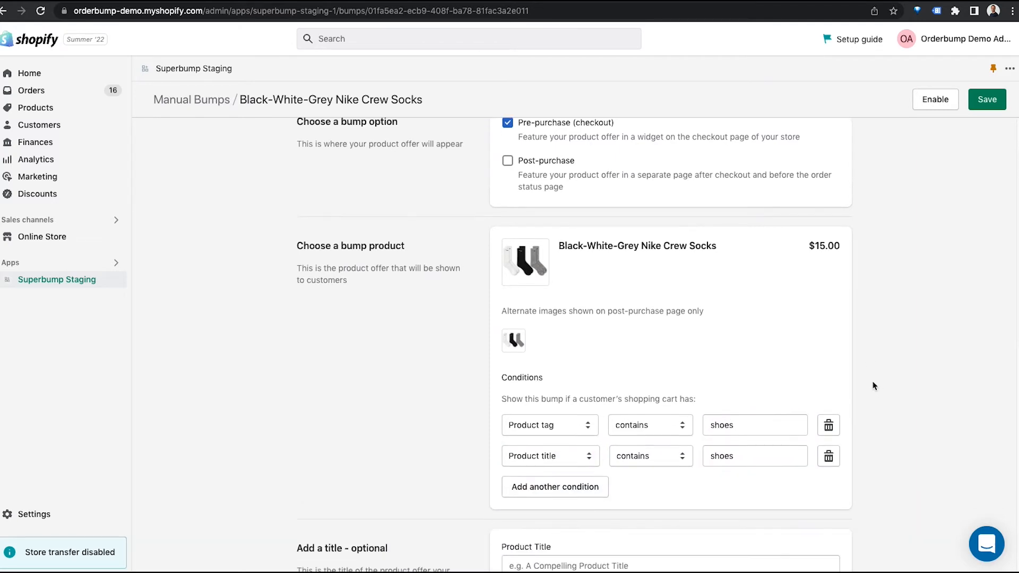
{"action": "scroll", "coordinate": [874, 383], "scroll_direction": "down", "scroll_amount": 2}
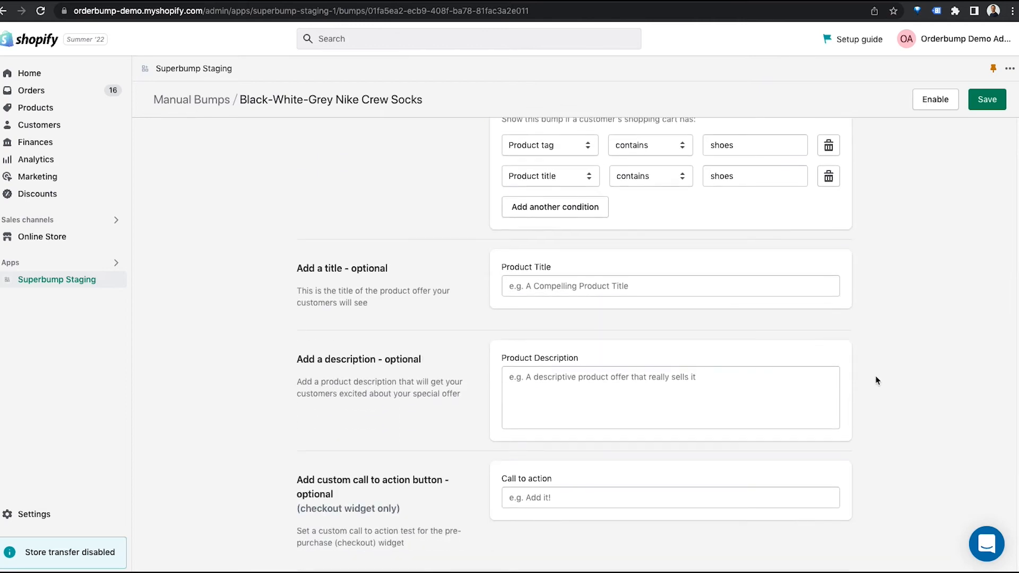
{"action": "scroll", "coordinate": [877, 377], "scroll_direction": "up", "scroll_amount": 5}
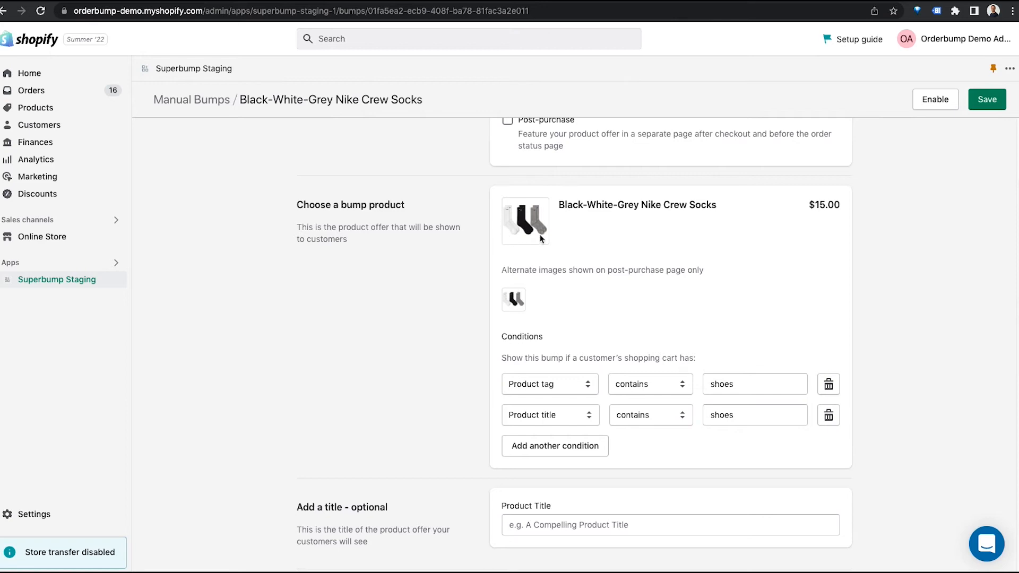
{"action": "scroll", "coordinate": [613, 463], "scroll_direction": "down", "scroll_amount": 6}
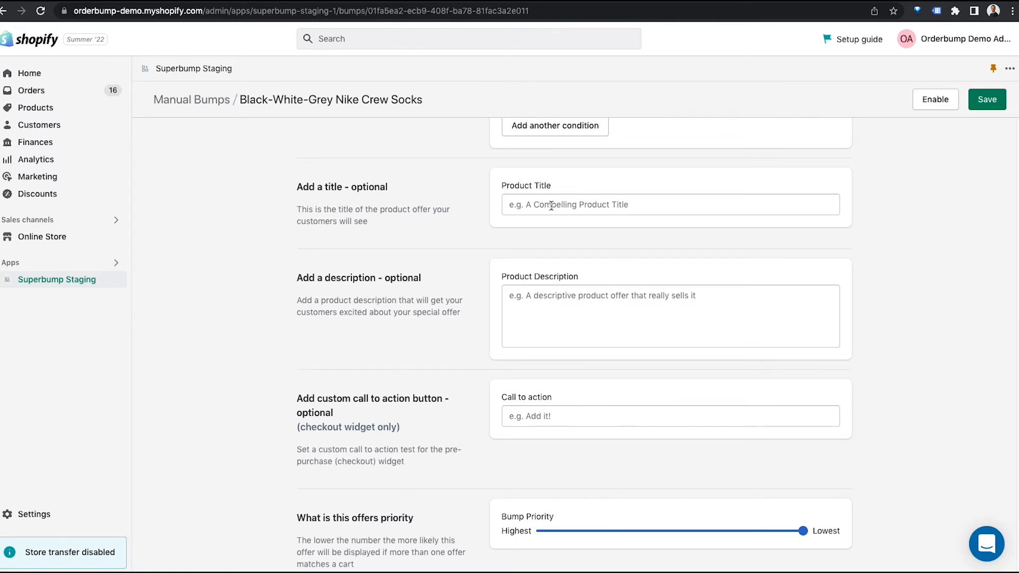
{"action": "left_click", "coordinate": [551, 206]}
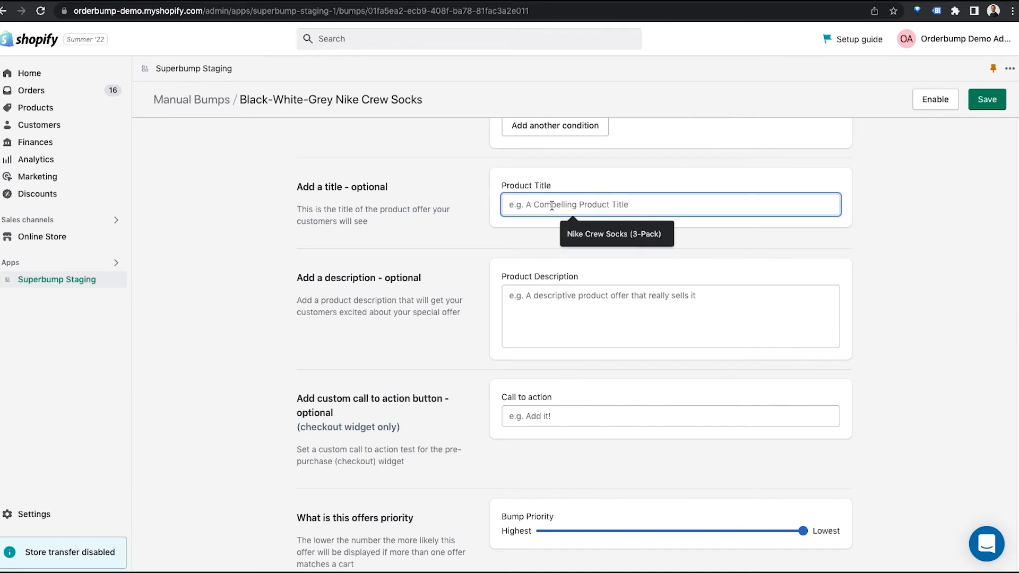
{"action": "left_click", "coordinate": [603, 228]}
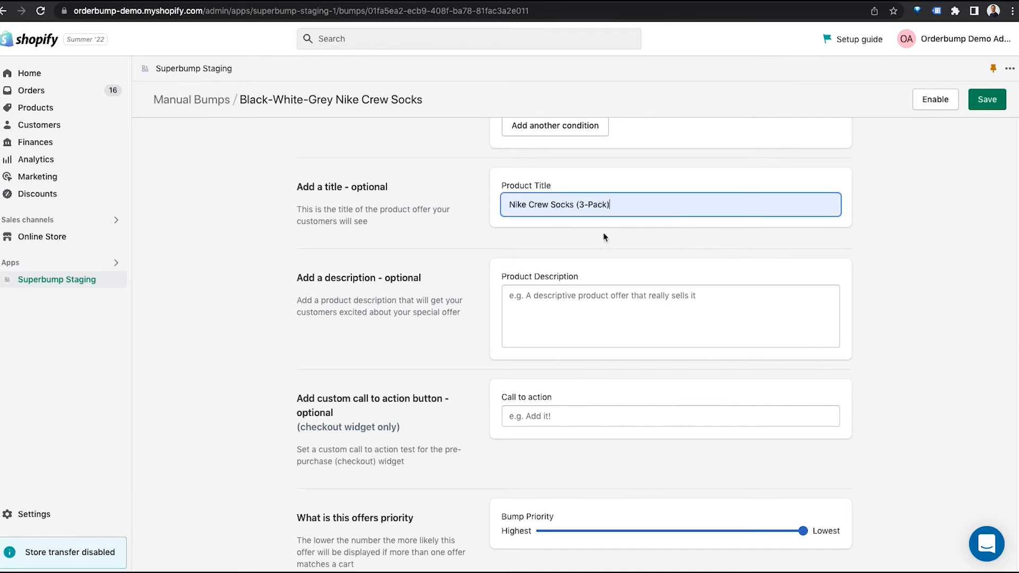
Step: Enter the product description "Enjoy your new shoes with Nike's most comfortable crew socks in a variety of colors!"
{"action": "left_click", "coordinate": [555, 300]}
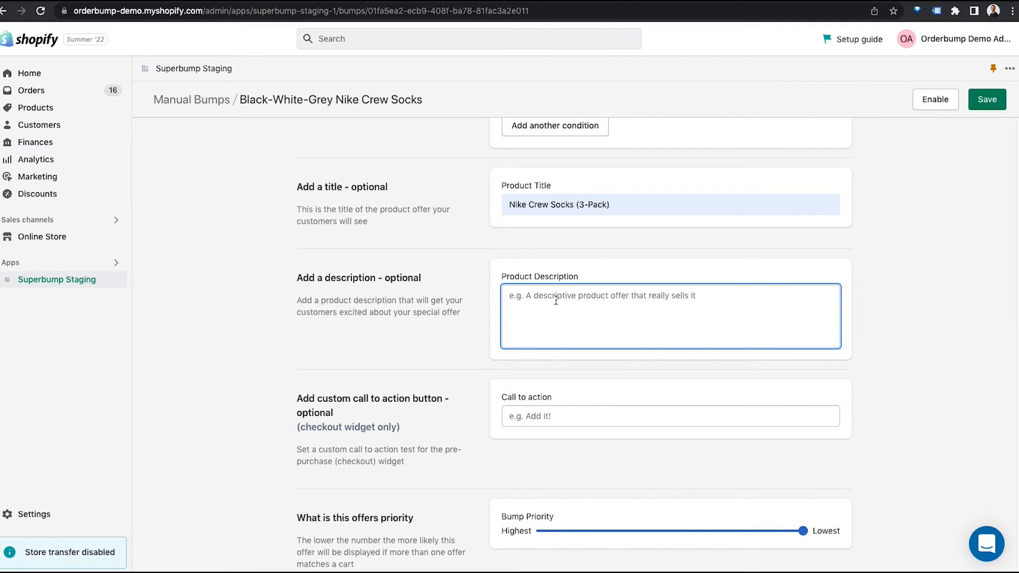
{"action": "type", "text": "En"}
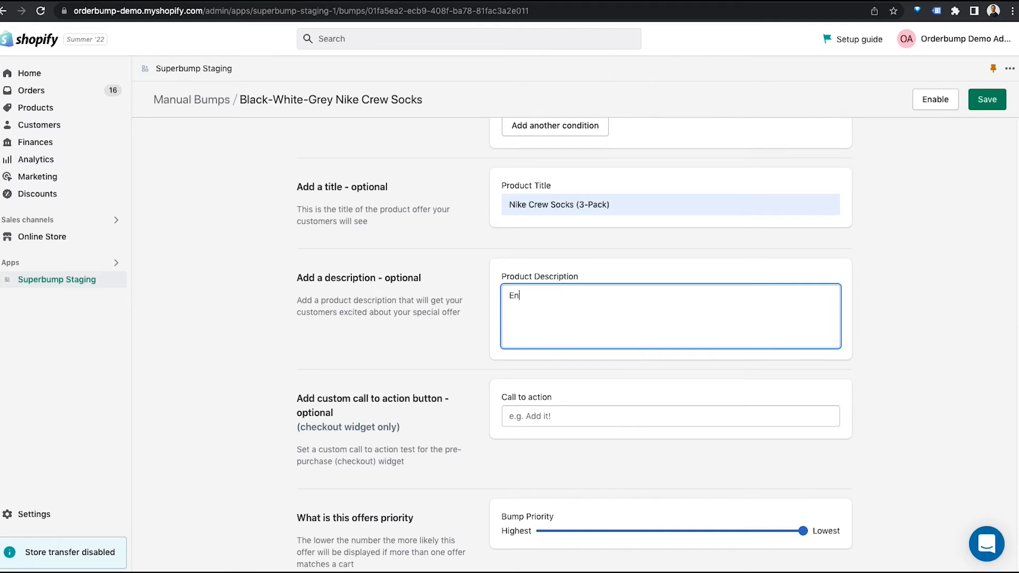
{"action": "type", "text": "joy your new shoes with Nike's"}
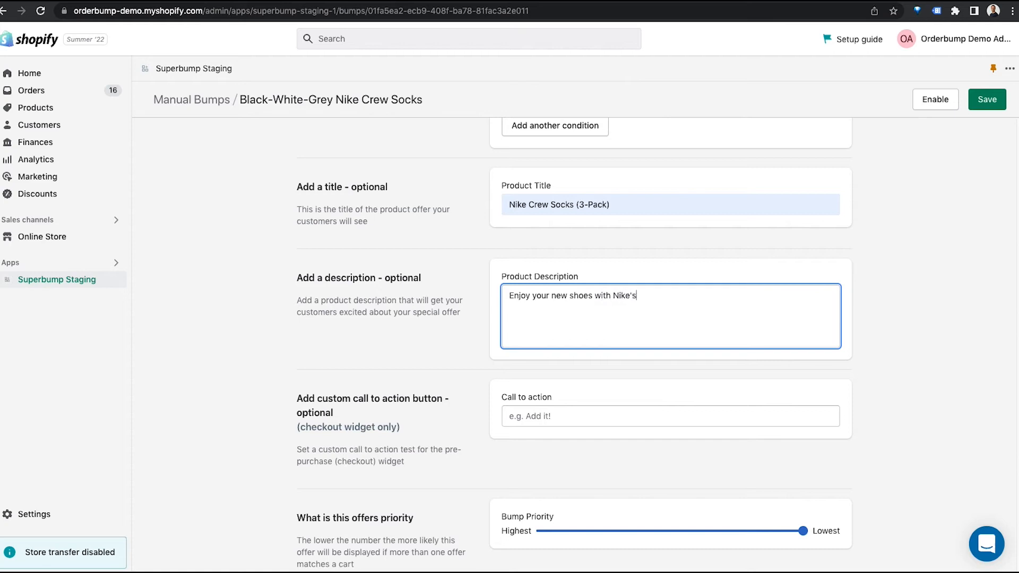
{"action": "type", "text": " most comfortable crew socks i"}
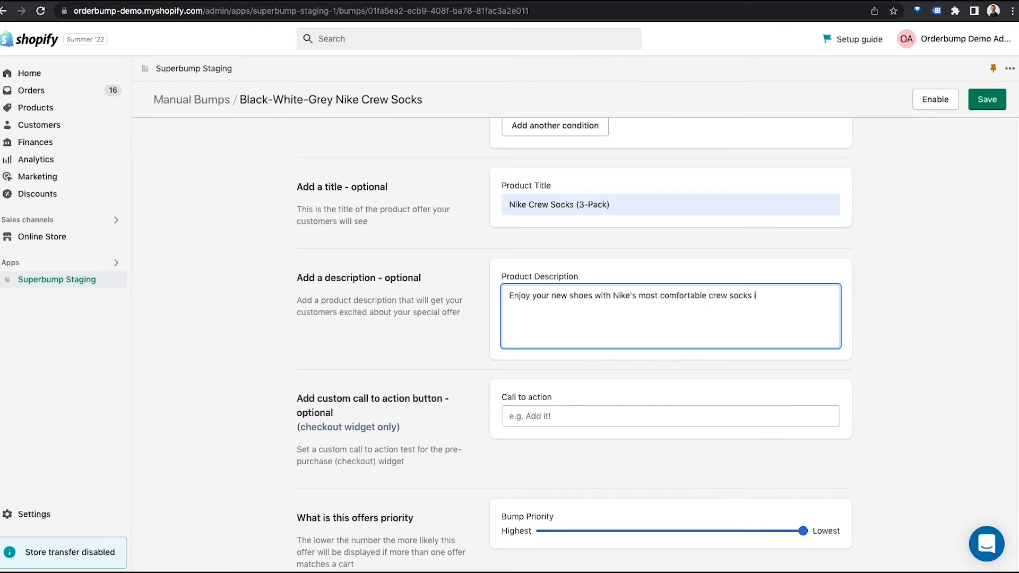
{"action": "type", "text": "n a variety of colors!"}
Step: Set the call to action to "Add Socks to Cart" and the bump priority to Lowest
{"action": "left_click", "coordinate": [529, 414]}
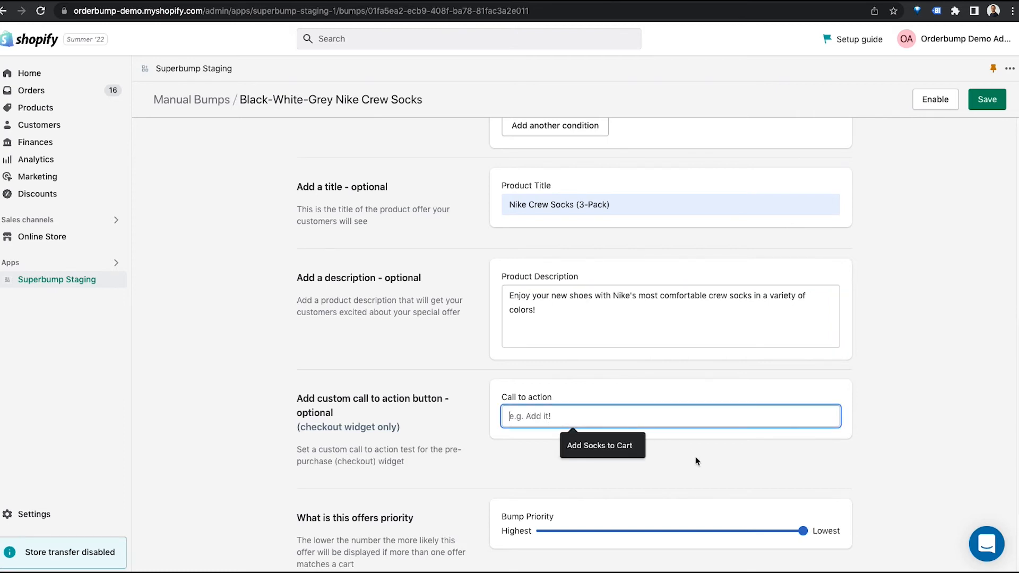
{"action": "left_click", "coordinate": [624, 450]}
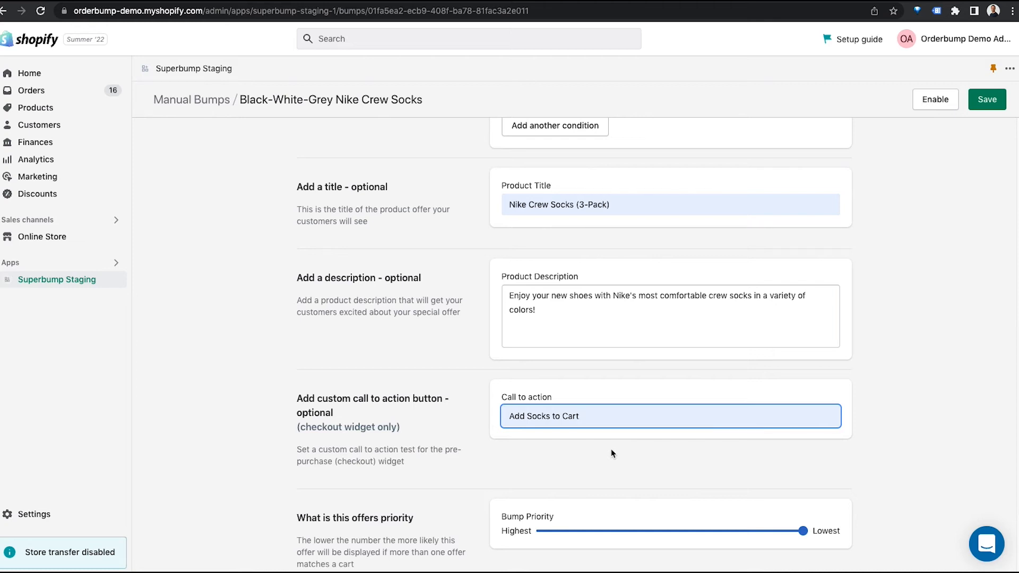
{"action": "scroll", "coordinate": [611, 449], "scroll_direction": "down", "scroll_amount": 3}
{"action": "scroll", "coordinate": [613, 451], "scroll_direction": "down", "scroll_amount": 1}
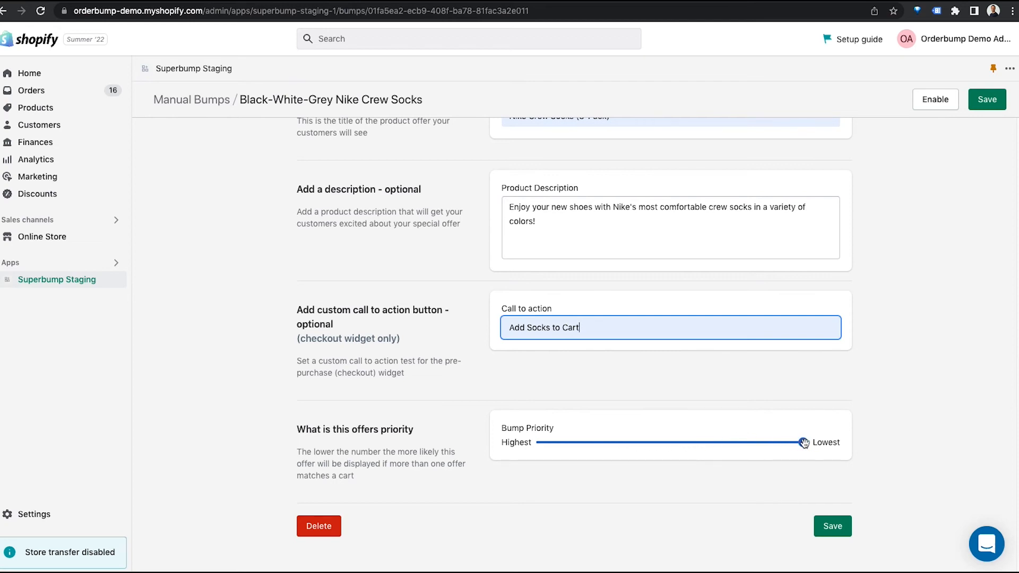
{"action": "mouse_move", "coordinate": [803, 443]}
{"action": "left_mouse_down"}
{"action": "mouse_move", "coordinate": [587, 443]}
{"action": "mouse_move", "coordinate": [587, 452]}
{"action": "mouse_move", "coordinate": [804, 444]}
{"action": "left_mouse_up"}
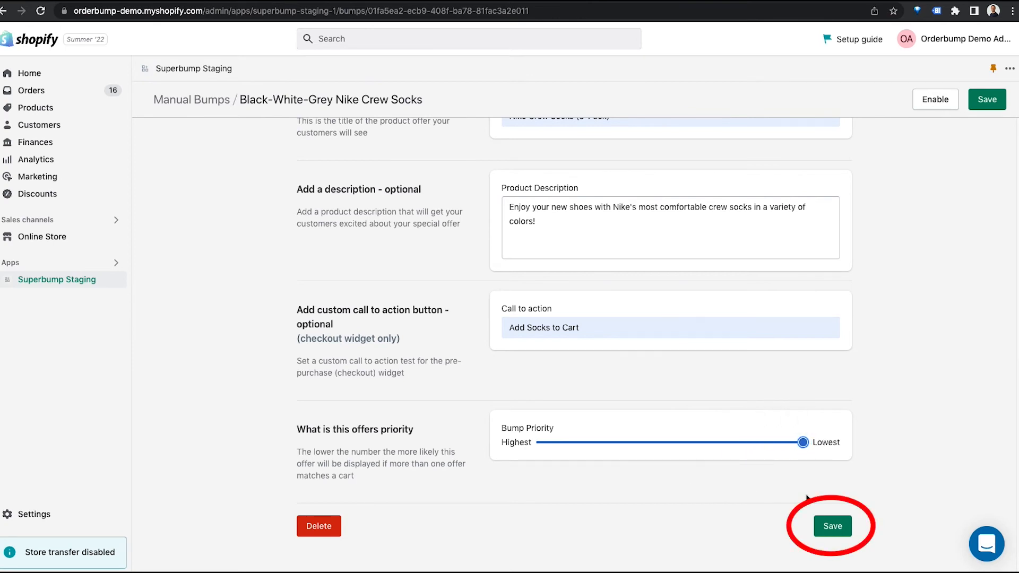
Step: Save the Nike crew socks bump and enable it
{"action": "left_click", "coordinate": [836, 527]}
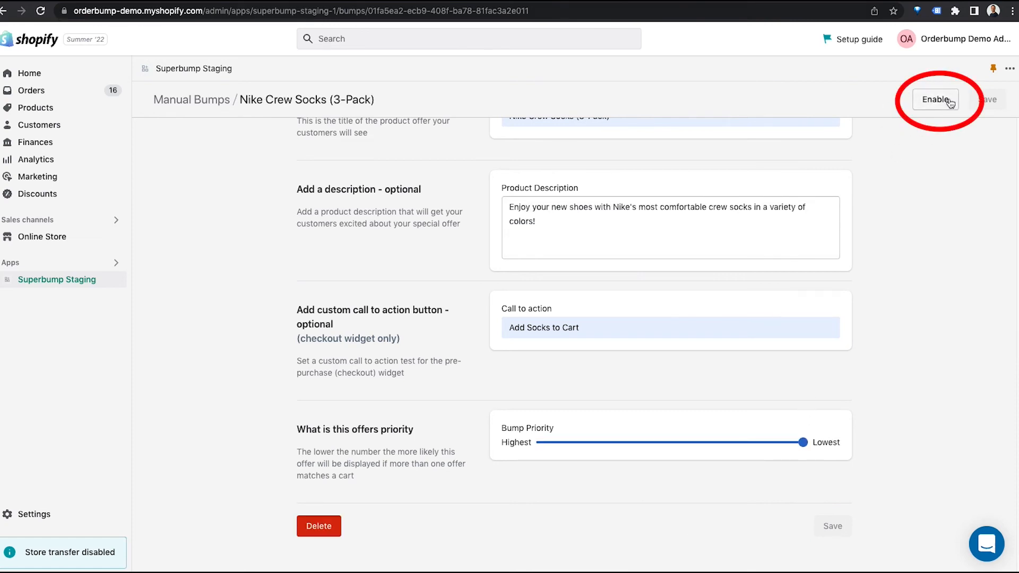
{"action": "left_click", "coordinate": [932, 106]}
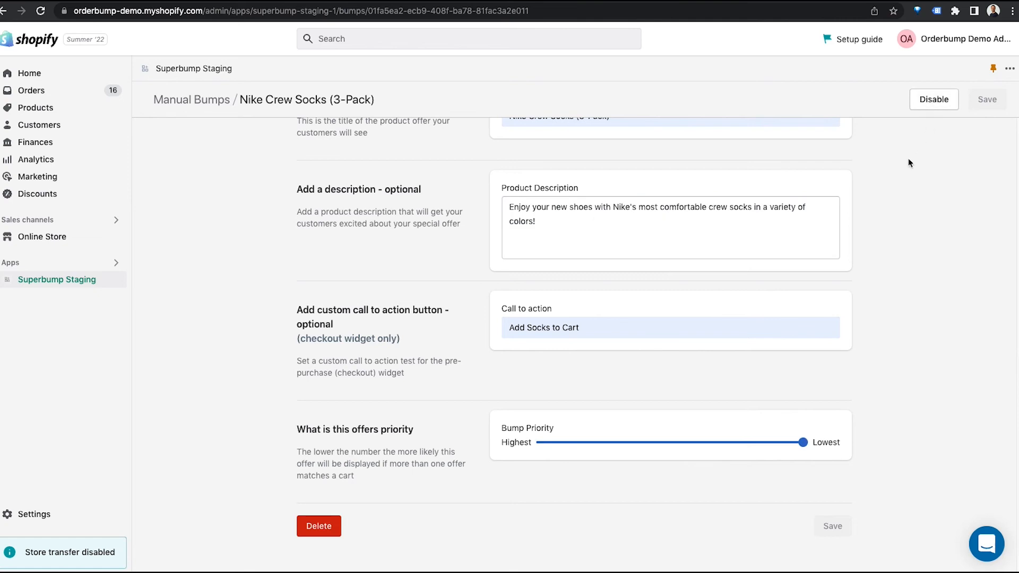
{"action": "scroll", "coordinate": [849, 161], "scroll_direction": "up", "scroll_amount": 10}
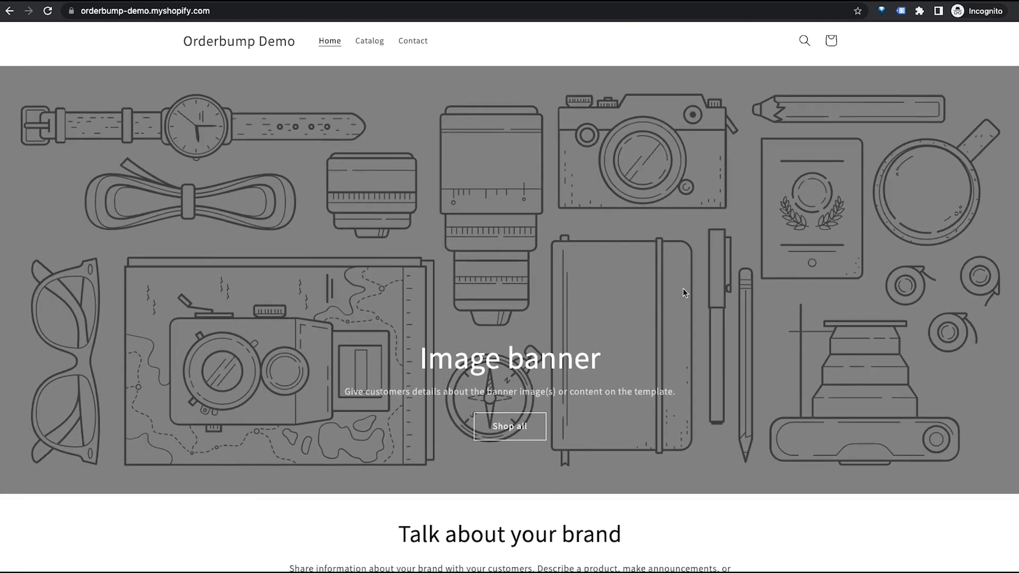
Step: In the Orderbump Demo storefront, open the Black Nike Shoes product and add one pair to the cart
{"action": "scroll", "coordinate": [682, 288], "scroll_direction": "down", "scroll_amount": 7}
{"action": "left_click", "coordinate": [468, 348]}
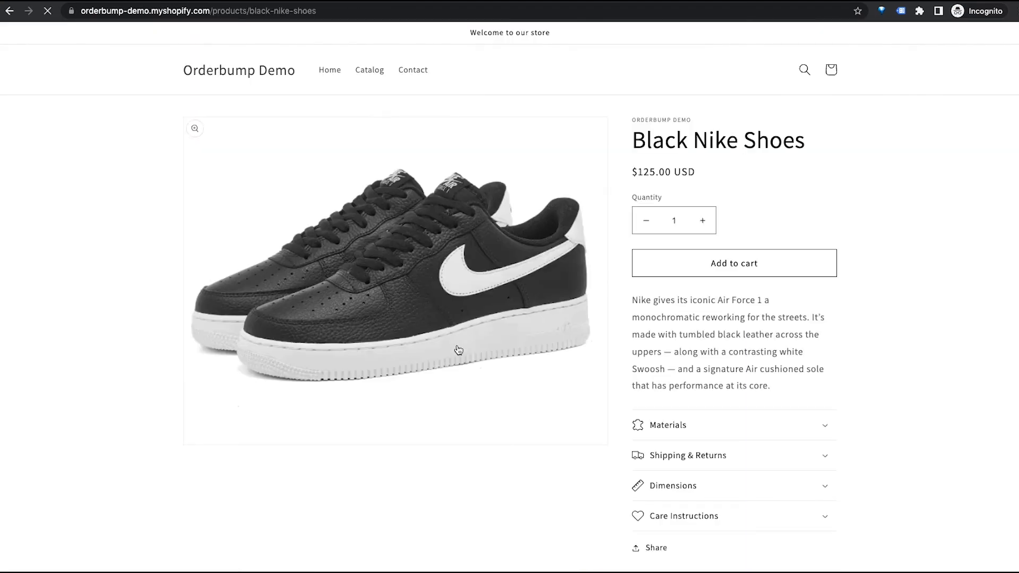
{"action": "left_click", "coordinate": [720, 269]}
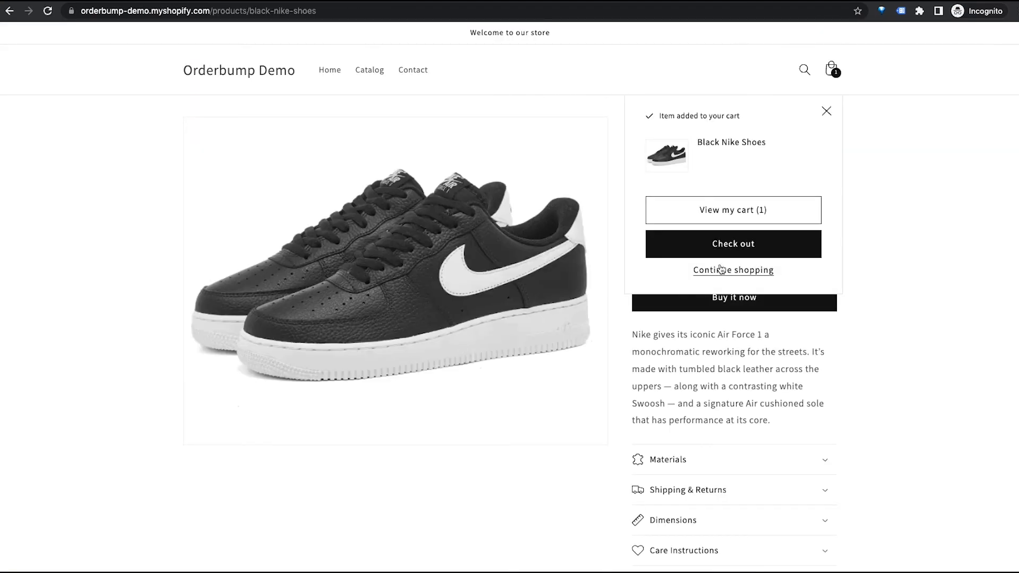
Step: Proceed from the cart to checkout and accept the Nike Crew Socks (3-Pack) bump offer
{"action": "left_click", "coordinate": [727, 212]}
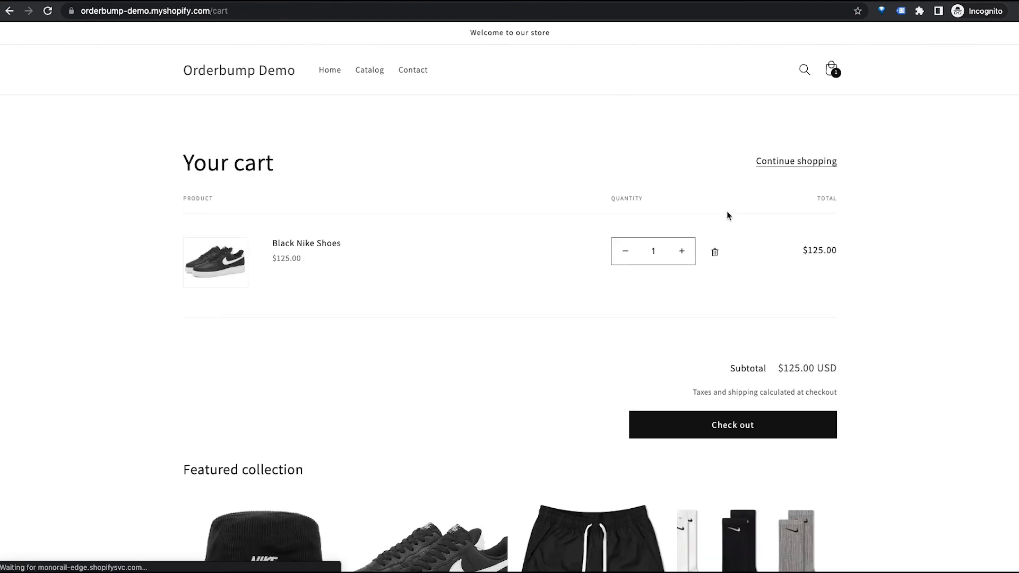
{"action": "left_click", "coordinate": [754, 429]}
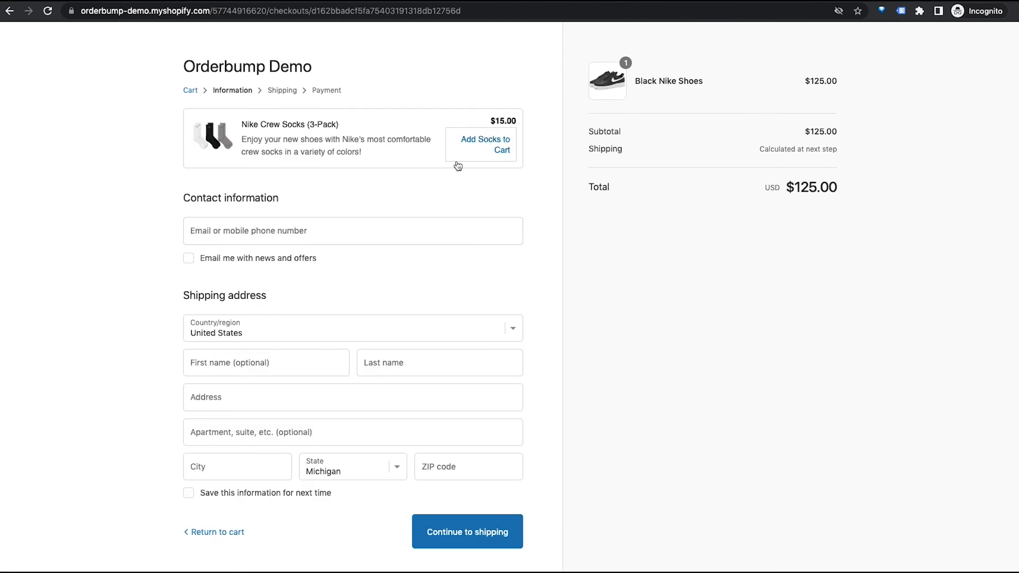
{"action": "left_click", "coordinate": [483, 143]}
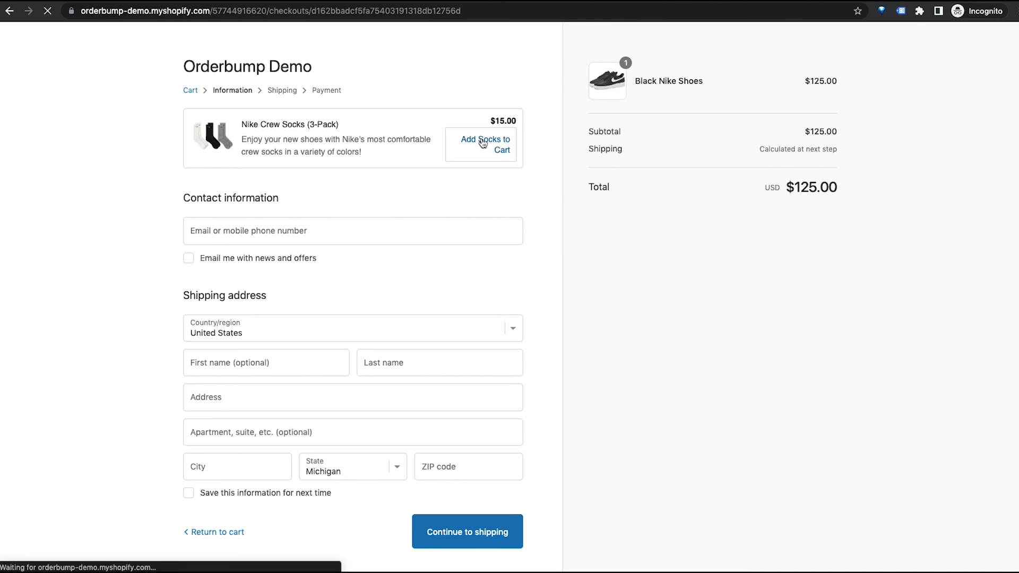